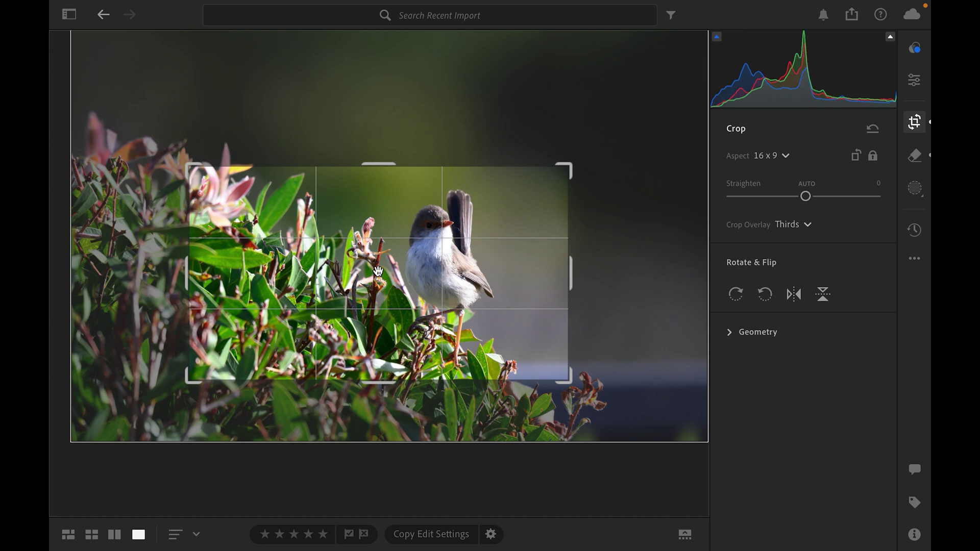
- Adjust the cropped photo's light: Exposure +0.44, Contrast +12, Highlights −32, Shadows +49, Whites +9 and Blacks −15
key(e)
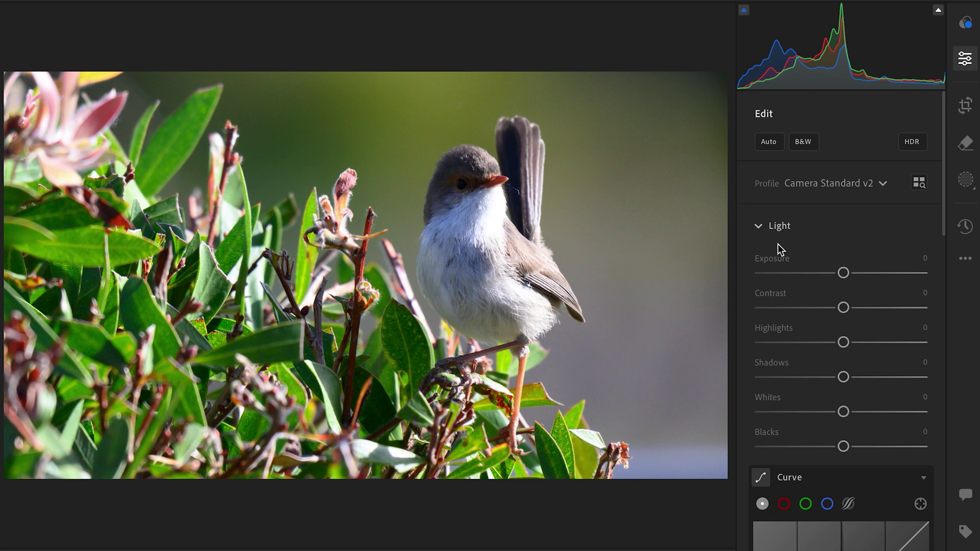
drag(844, 273, 851, 274)
drag(843, 308, 854, 308)
drag(845, 343, 819, 345)
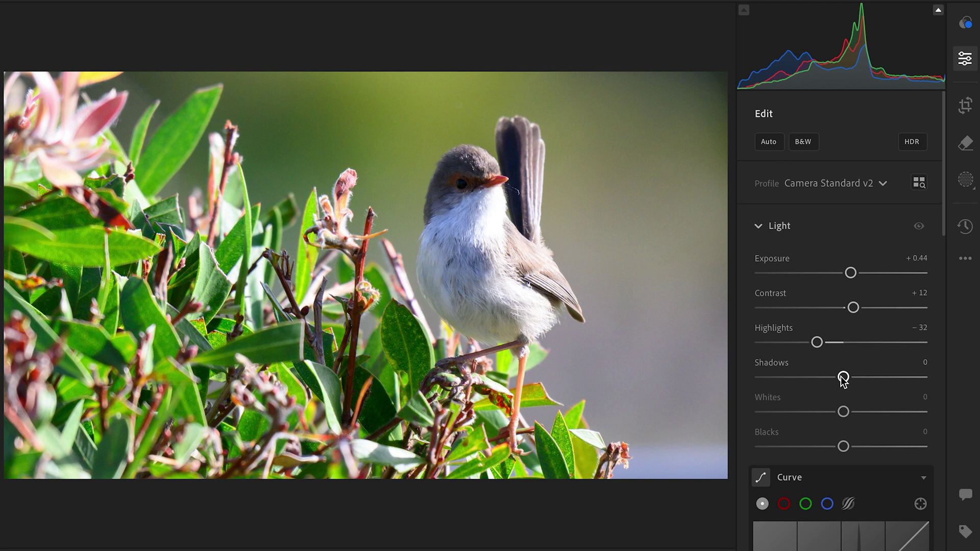
drag(842, 378, 884, 383)
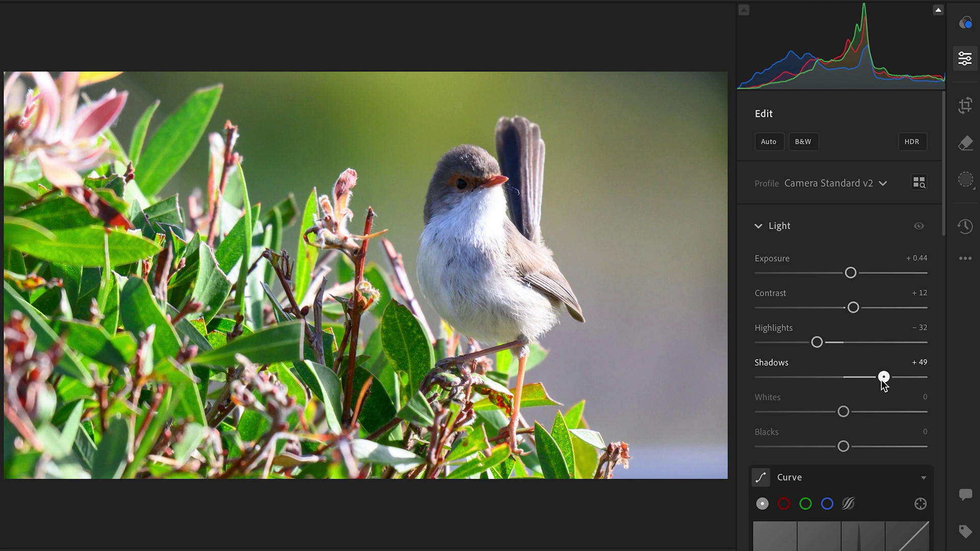
drag(842, 415, 831, 449)
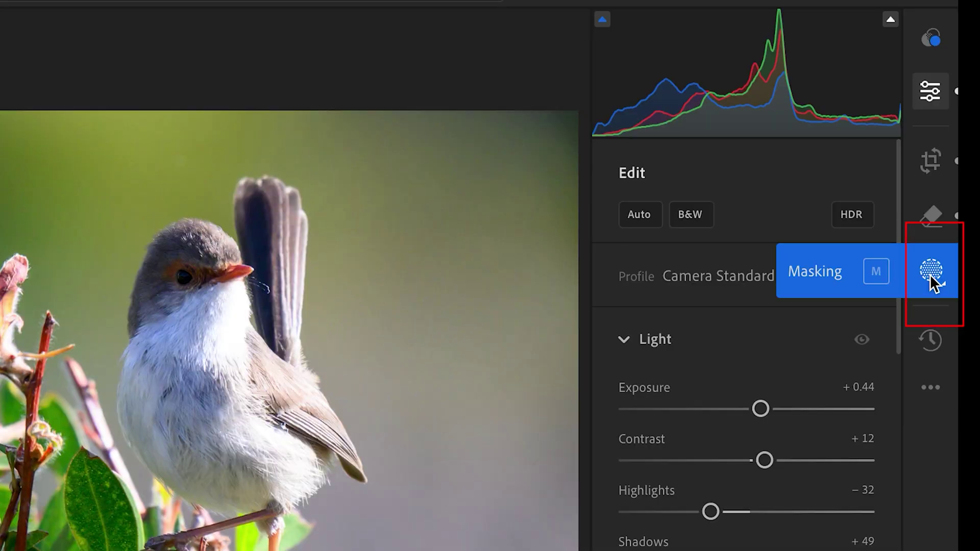
- Create a radial gradient mask around the bird, widen it slightly and recentre it over the bird's body and tail
click(929, 274)
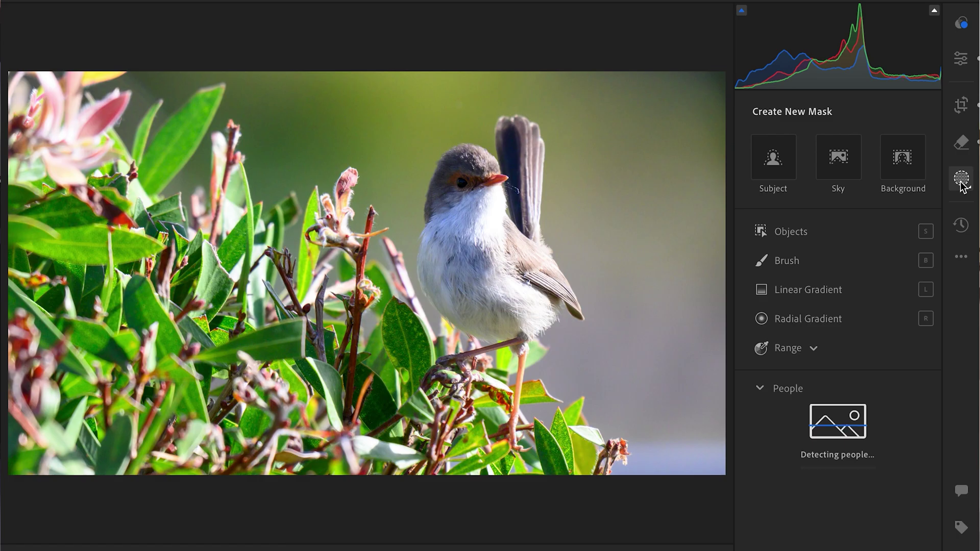
click(804, 321)
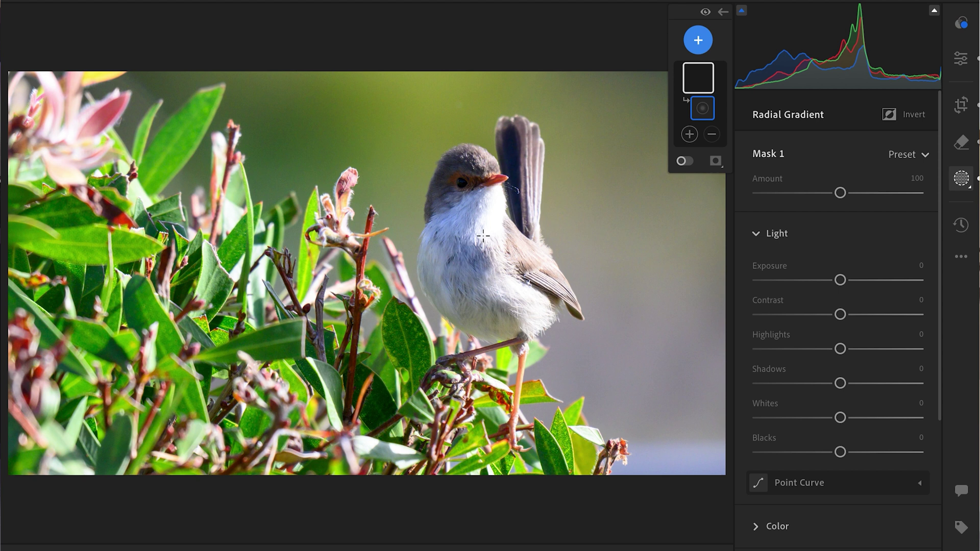
click(483, 236)
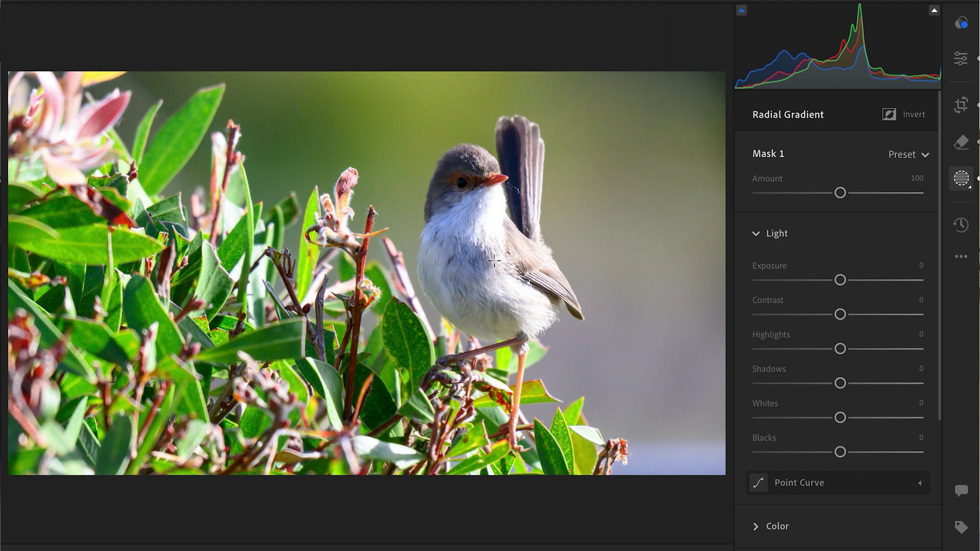
drag(540, 305, 596, 372)
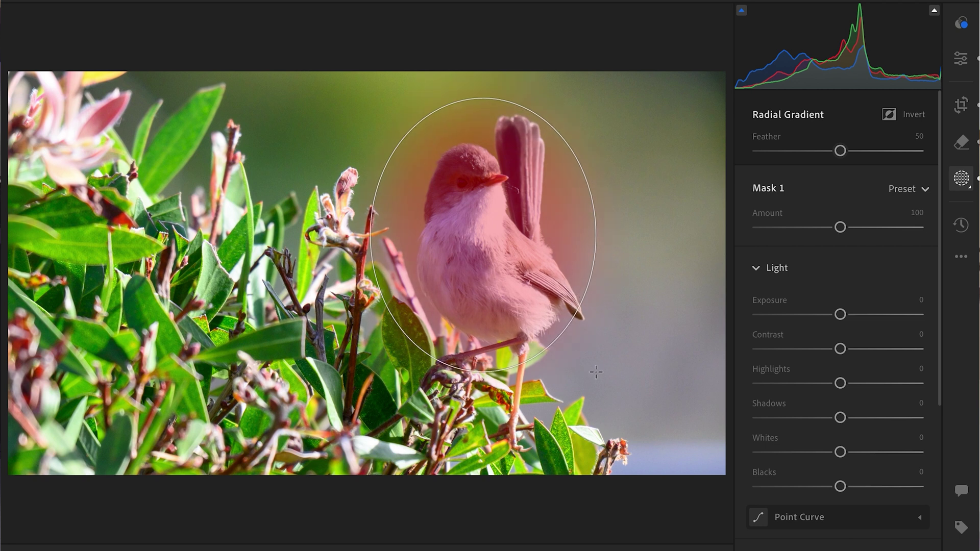
drag(596, 372, 596, 373)
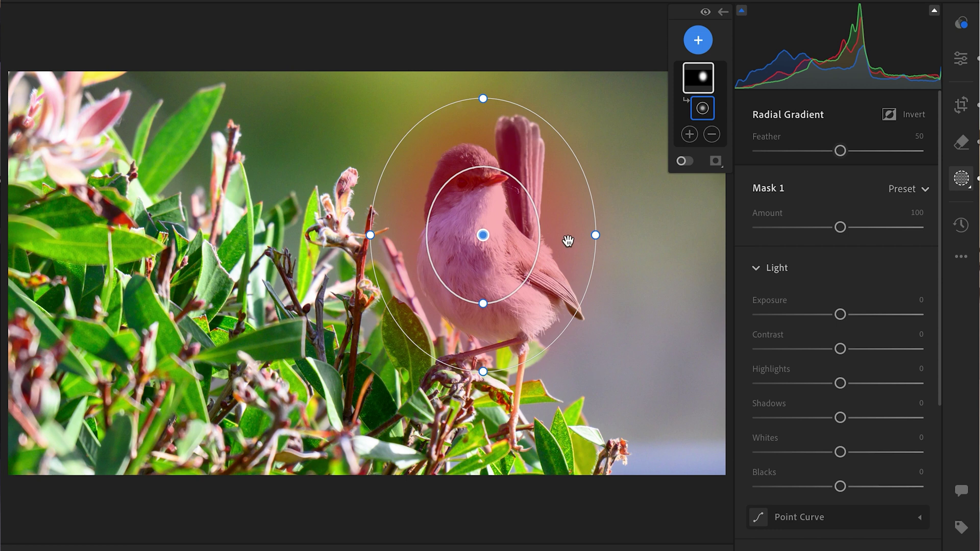
drag(596, 236, 611, 238)
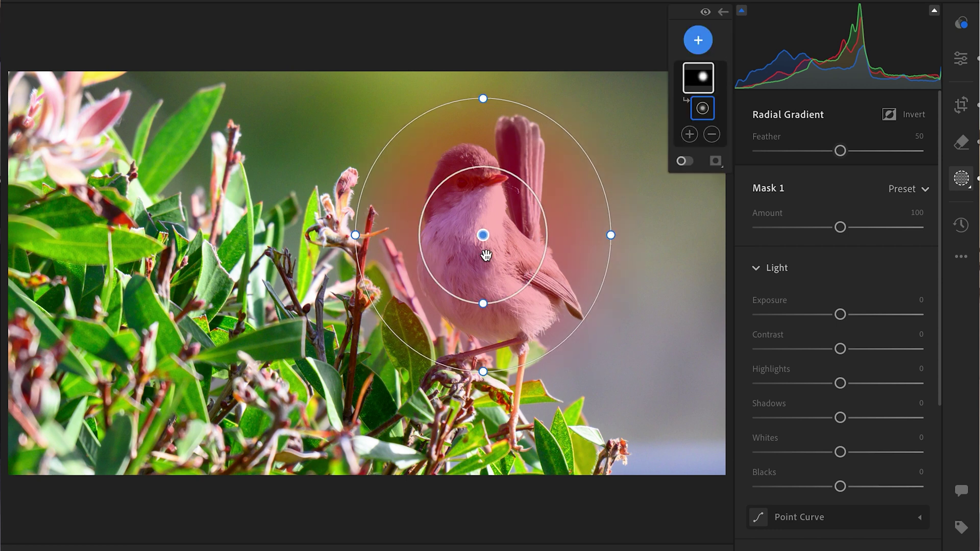
drag(483, 234, 504, 231)
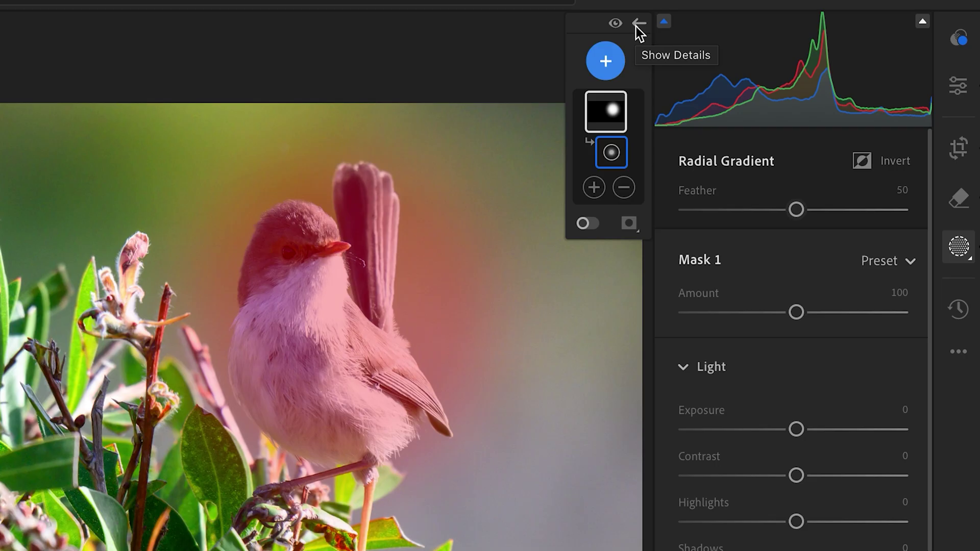
- Intersect Mask 1 with a Select Subject mask and invert the subject so only the area around the bird is masked
click(638, 24)
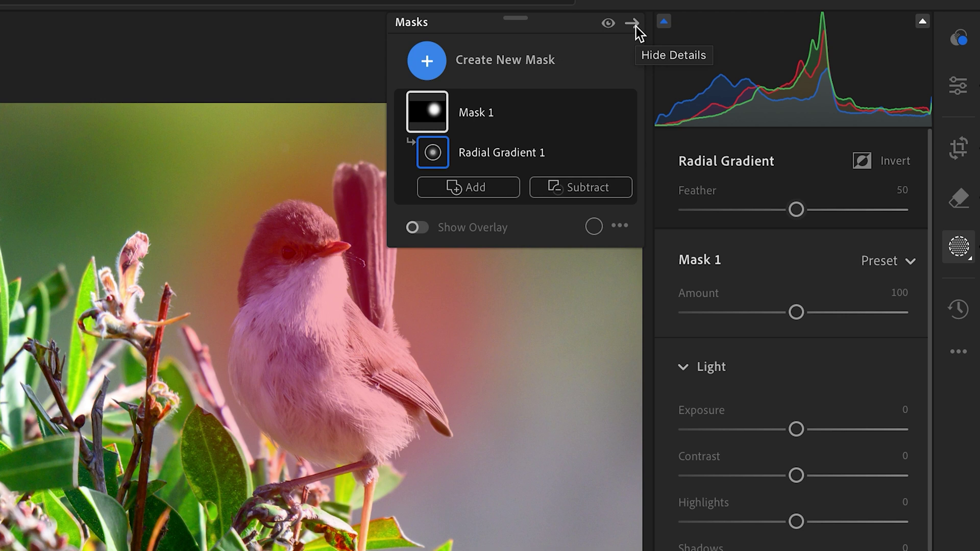
mouse_move(575, 118)
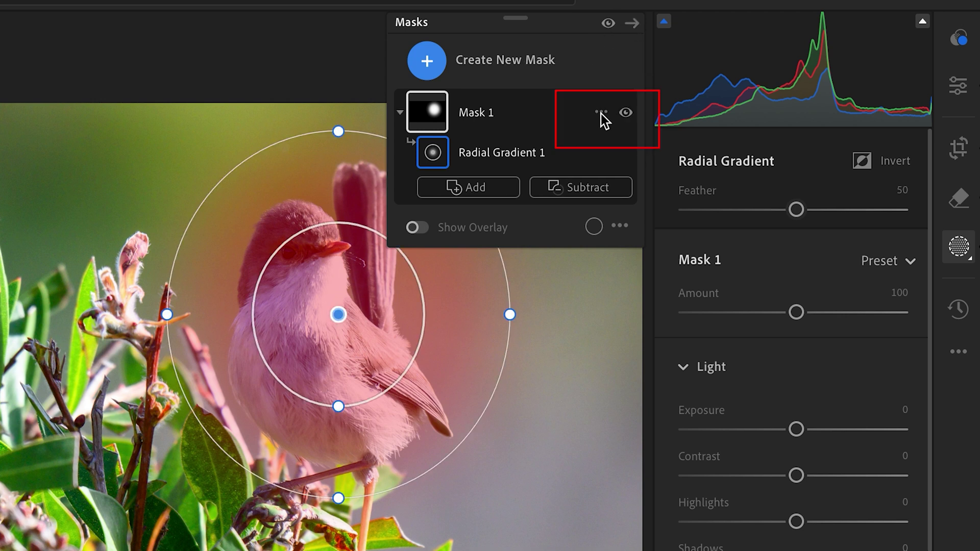
click(601, 113)
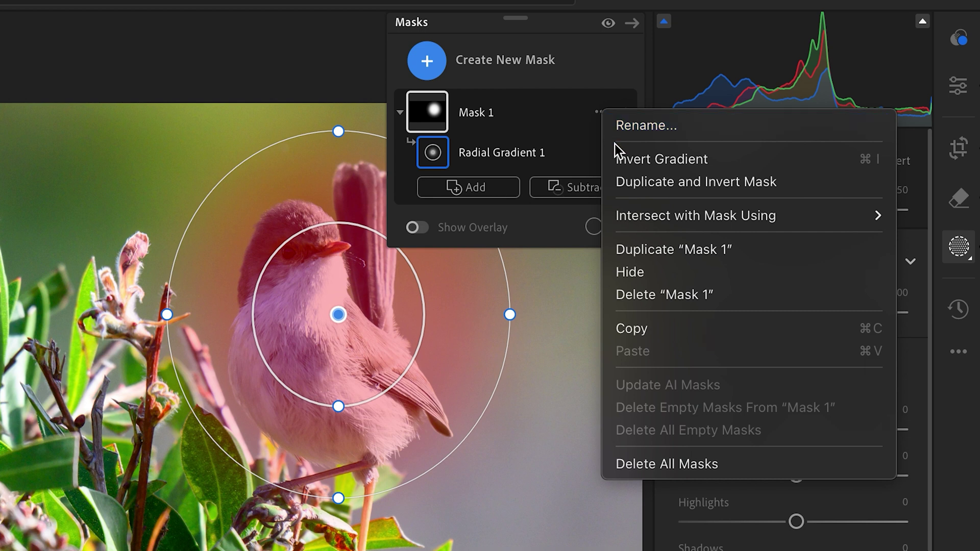
mouse_move(637, 219)
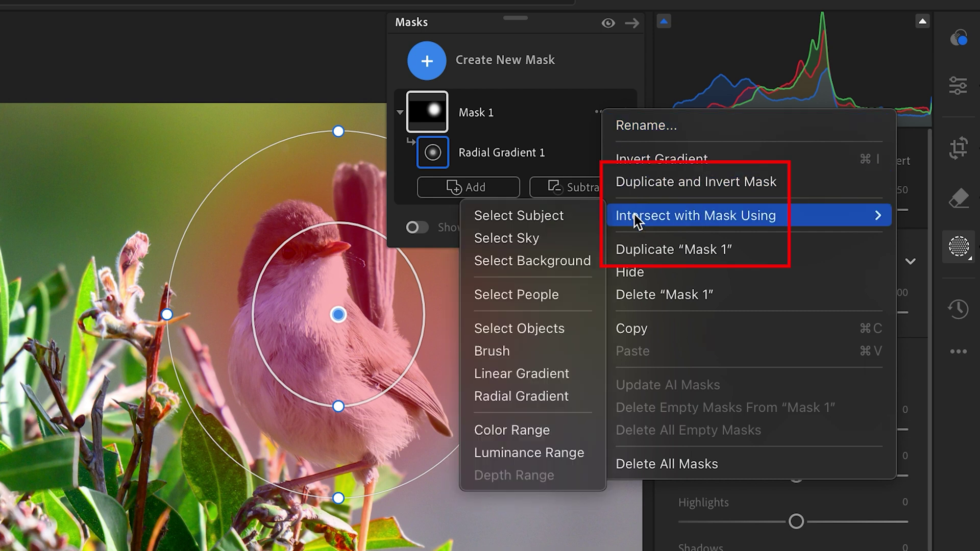
click(553, 219)
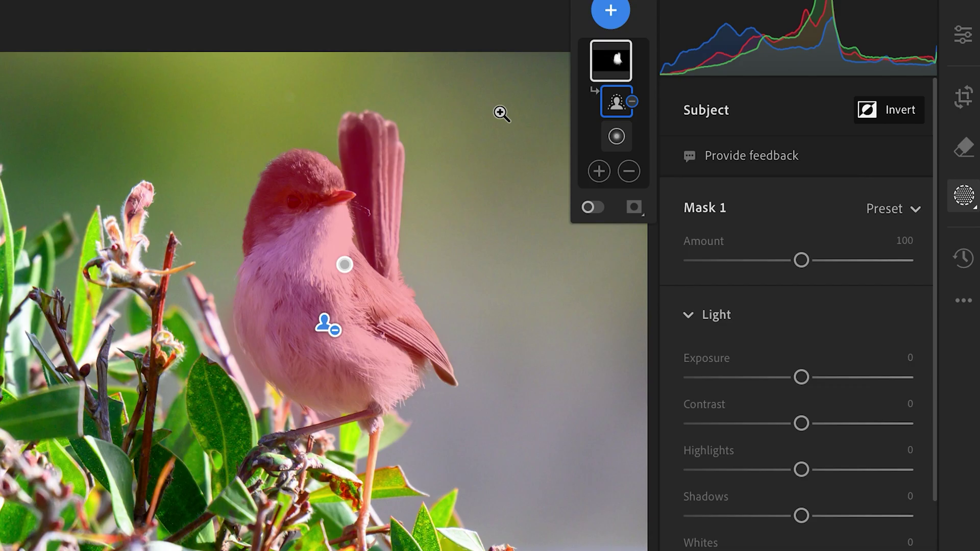
click(899, 115)
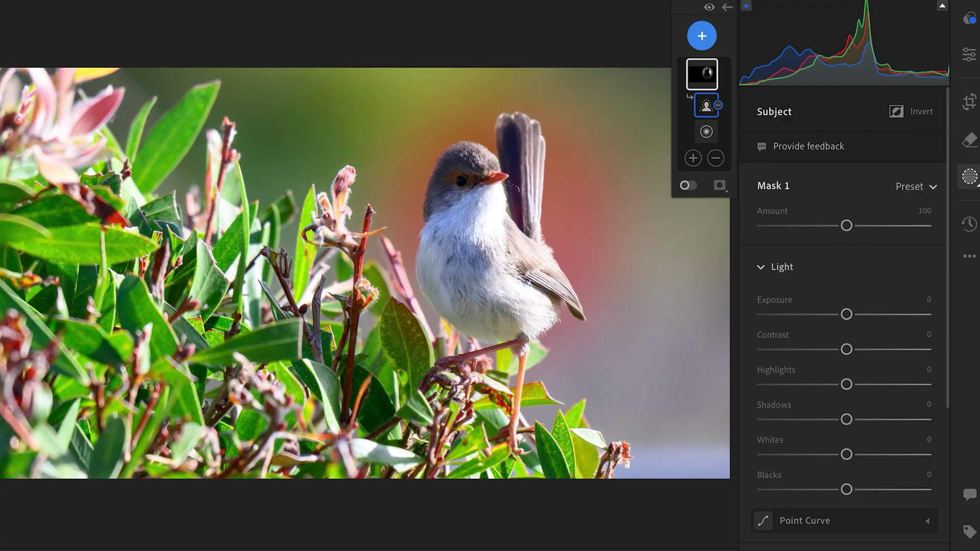
- Try brightening the masked glow behind the bird with Exposure up to +1.24, and reset Exposure to 0
drag(848, 315, 875, 316)
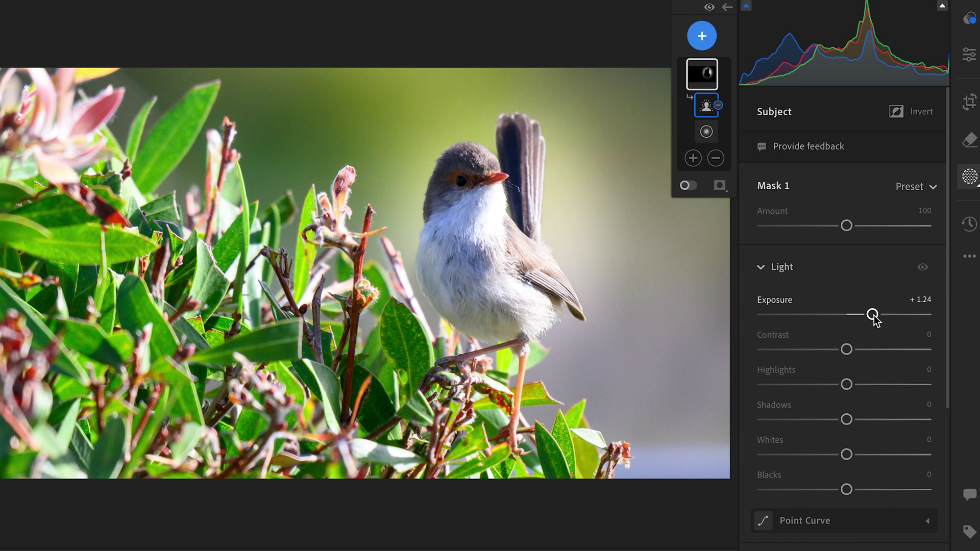
drag(873, 315, 853, 314)
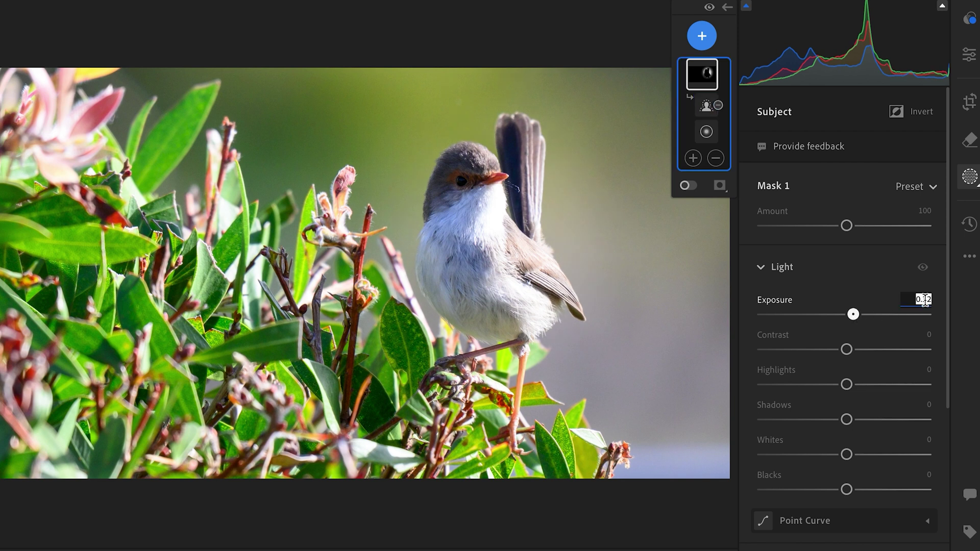
text(0)
key(Return)
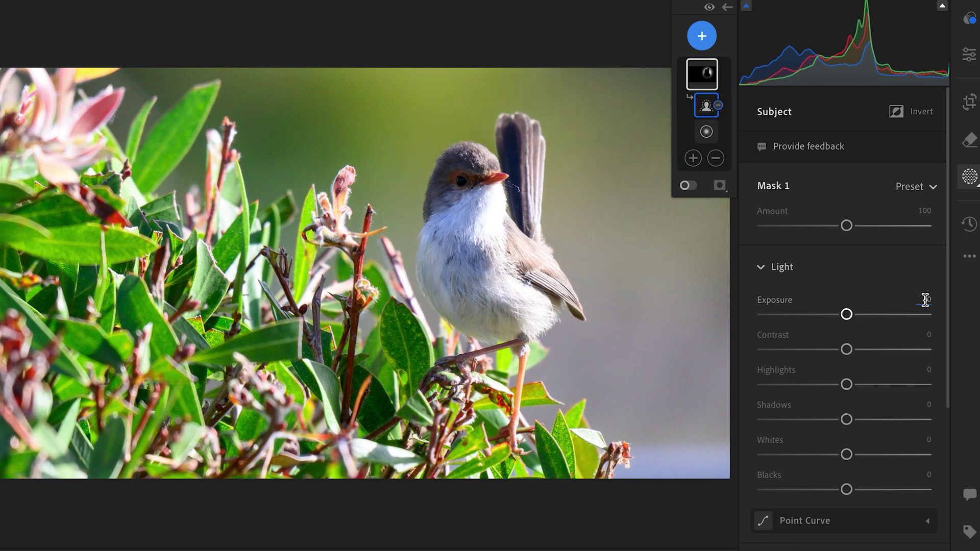
- Set the mask's Dehaze to −39 to create a soft glow behind the bird
scroll(758, 350, down, 5)
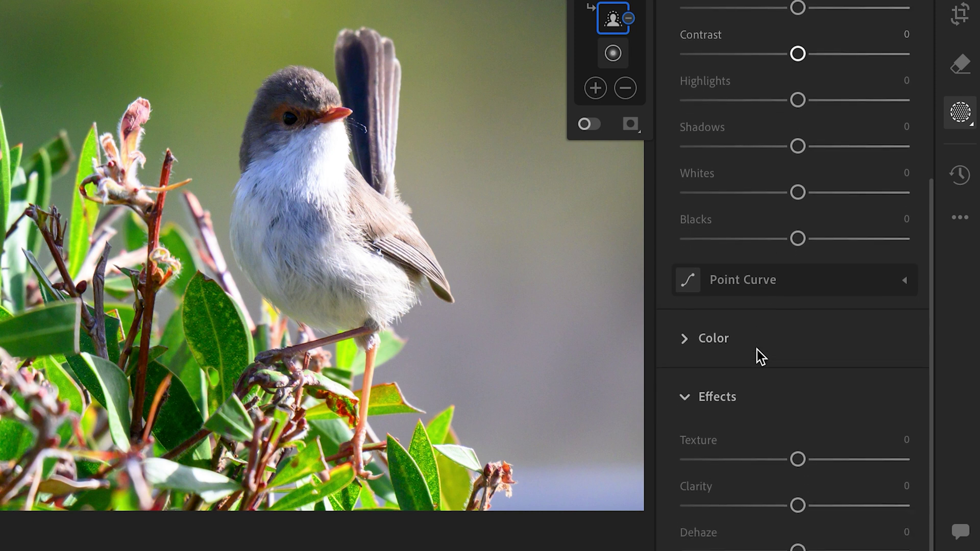
scroll(758, 350, down, 2)
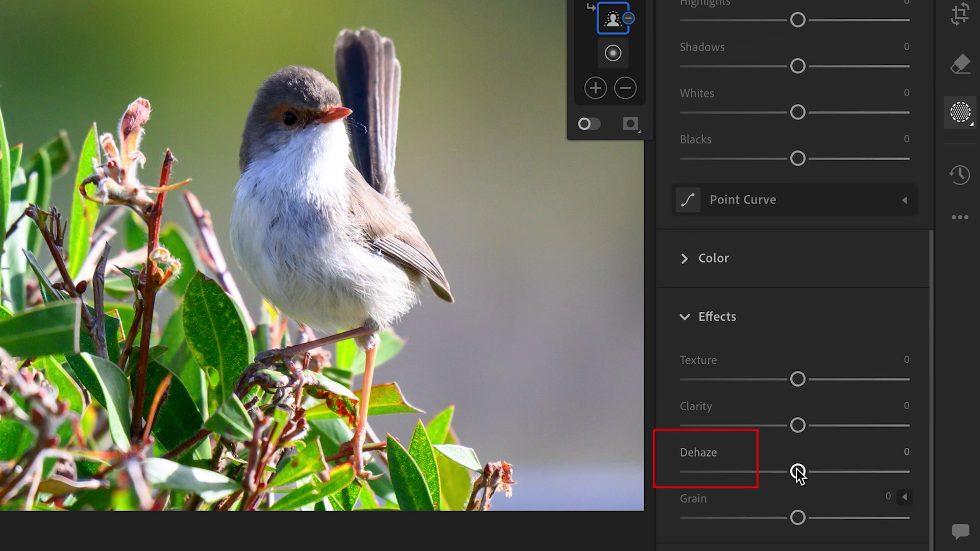
drag(798, 472, 758, 474)
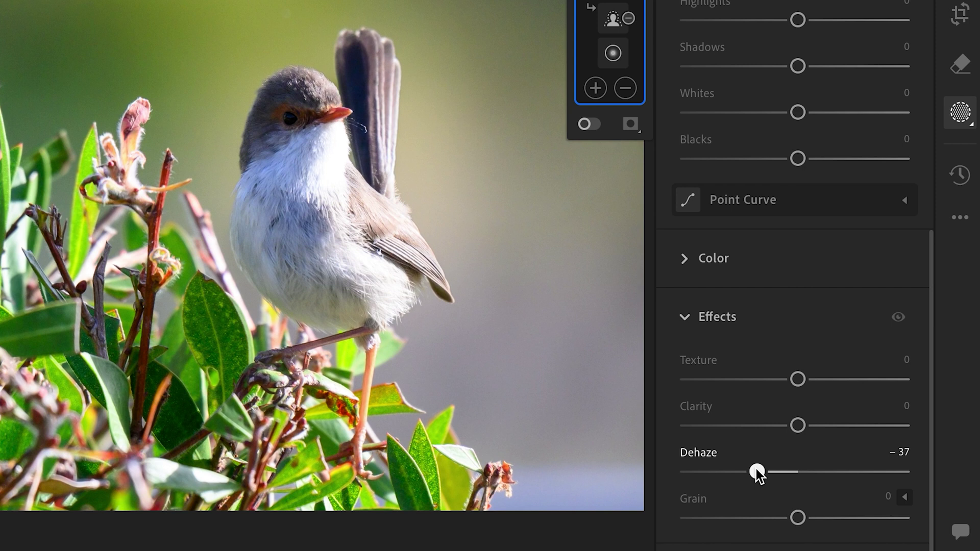
drag(757, 472, 743, 472)
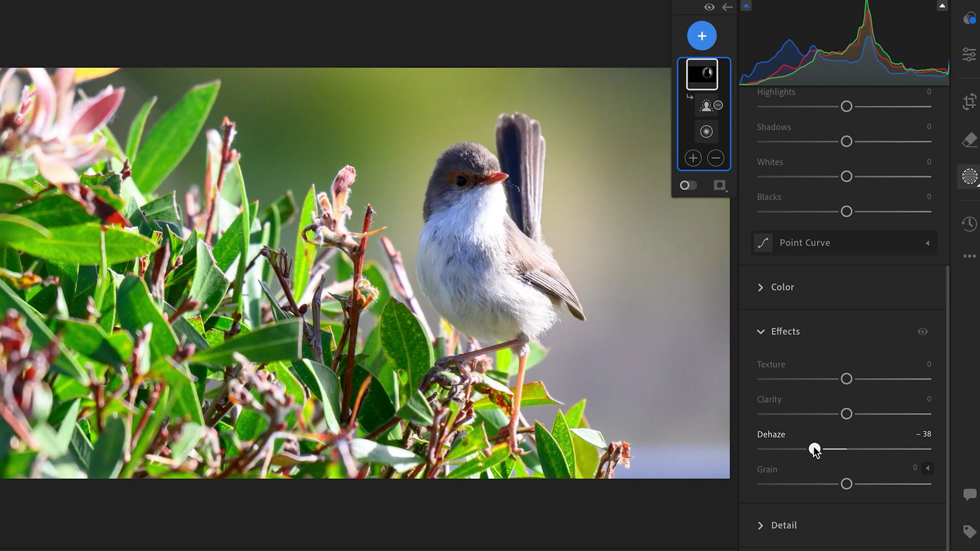
drag(814, 445, 814, 442)
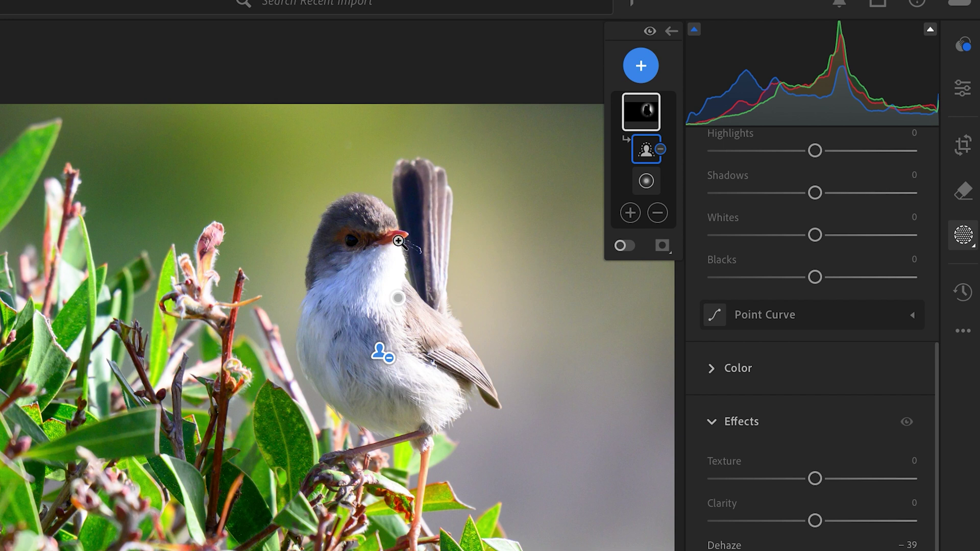
- Remove the stray thread beside the bird's beak using the Remove tool with Generative AI and a small brush
click(408, 249)
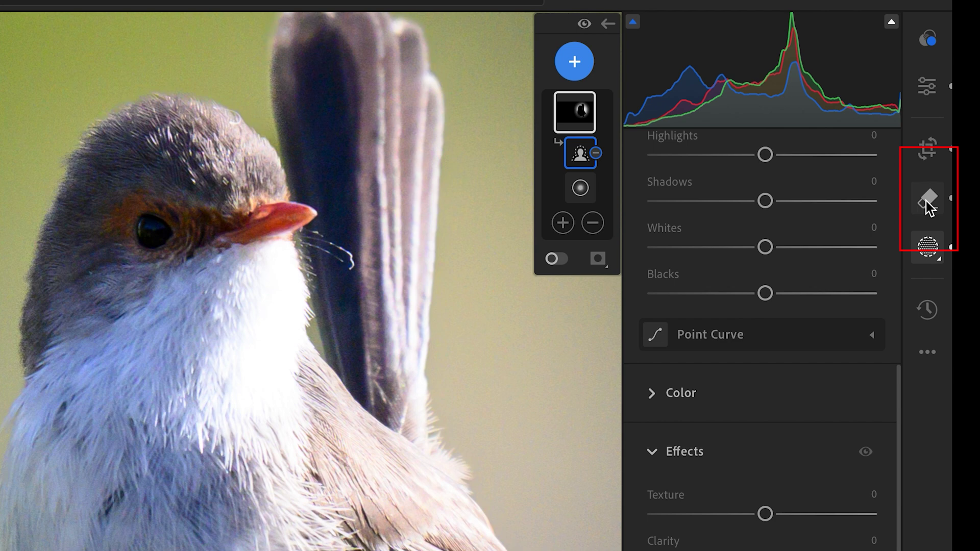
click(926, 201)
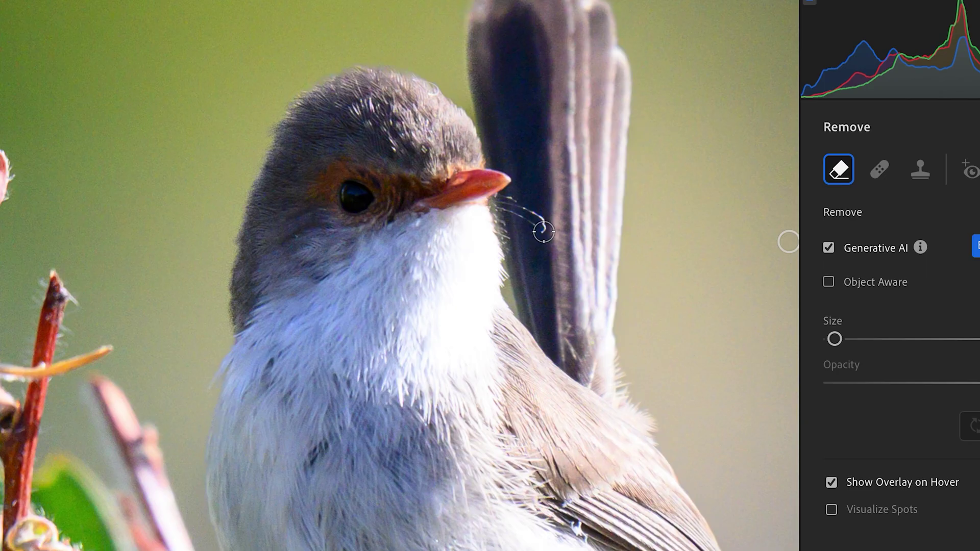
scroll(544, 232, up, 5)
scroll(544, 231, up, 1)
scroll(544, 232, down, 7)
mouse_move(544, 231)
mouse_down()
mouse_move(529, 211)
mouse_move(504, 200)
mouse_move(534, 217)
mouse_up()
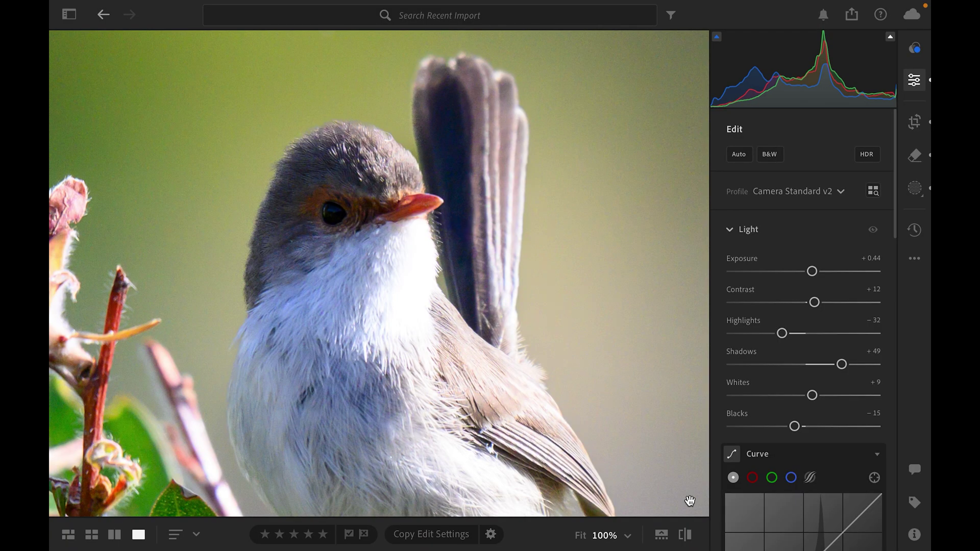
- Set the whole photo's Saturation to +10
click(664, 418)
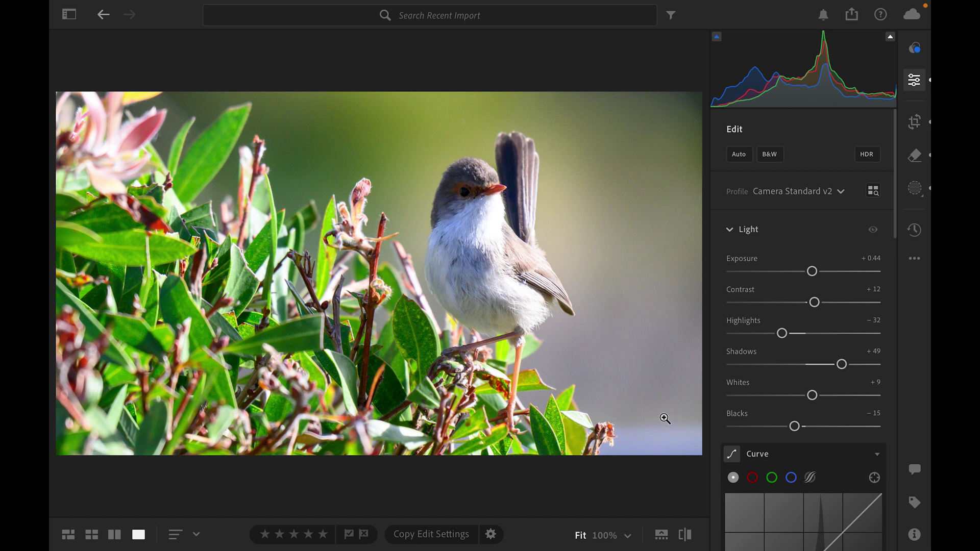
scroll(763, 365, down, 3)
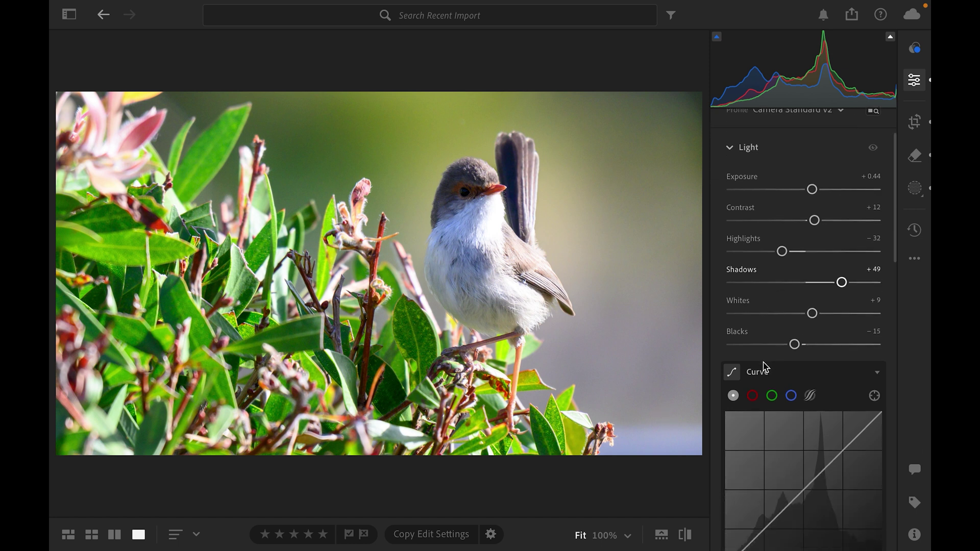
scroll(763, 363, down, 7)
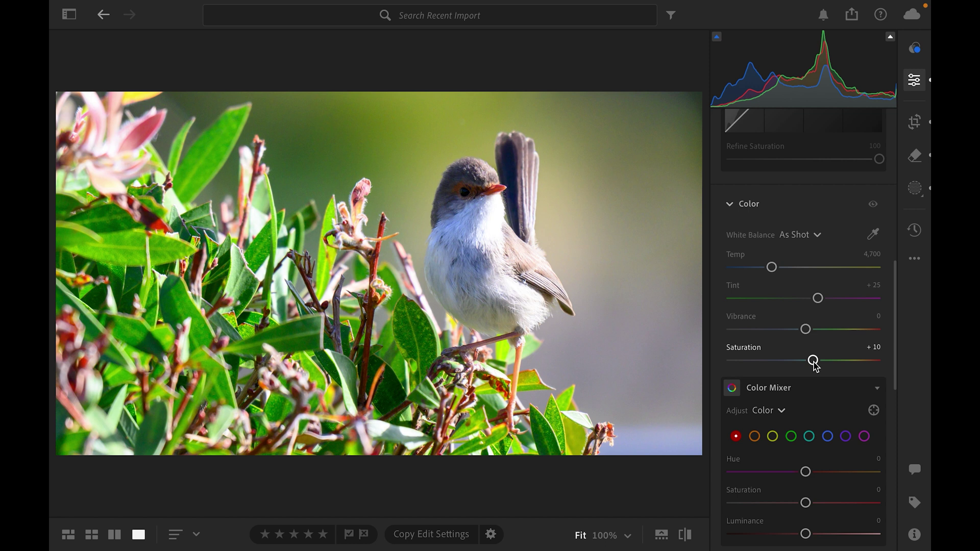
- Compare the edited bird photo with the original in full-screen view
key(f)
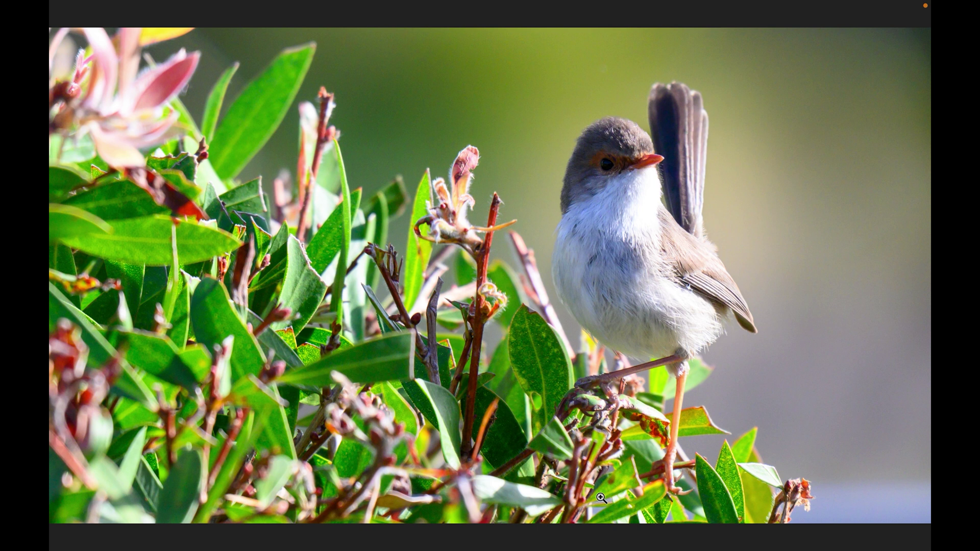
key(backslash)
key(backslash)
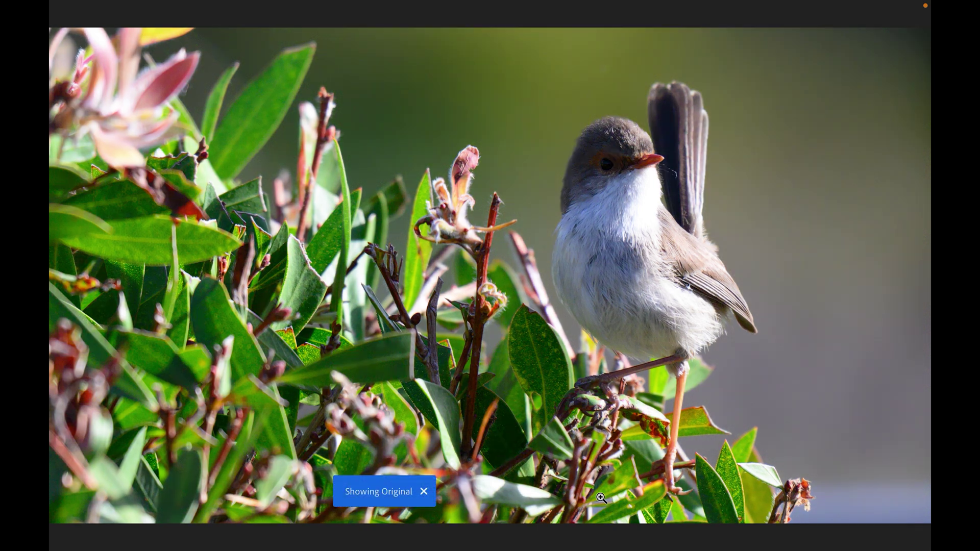